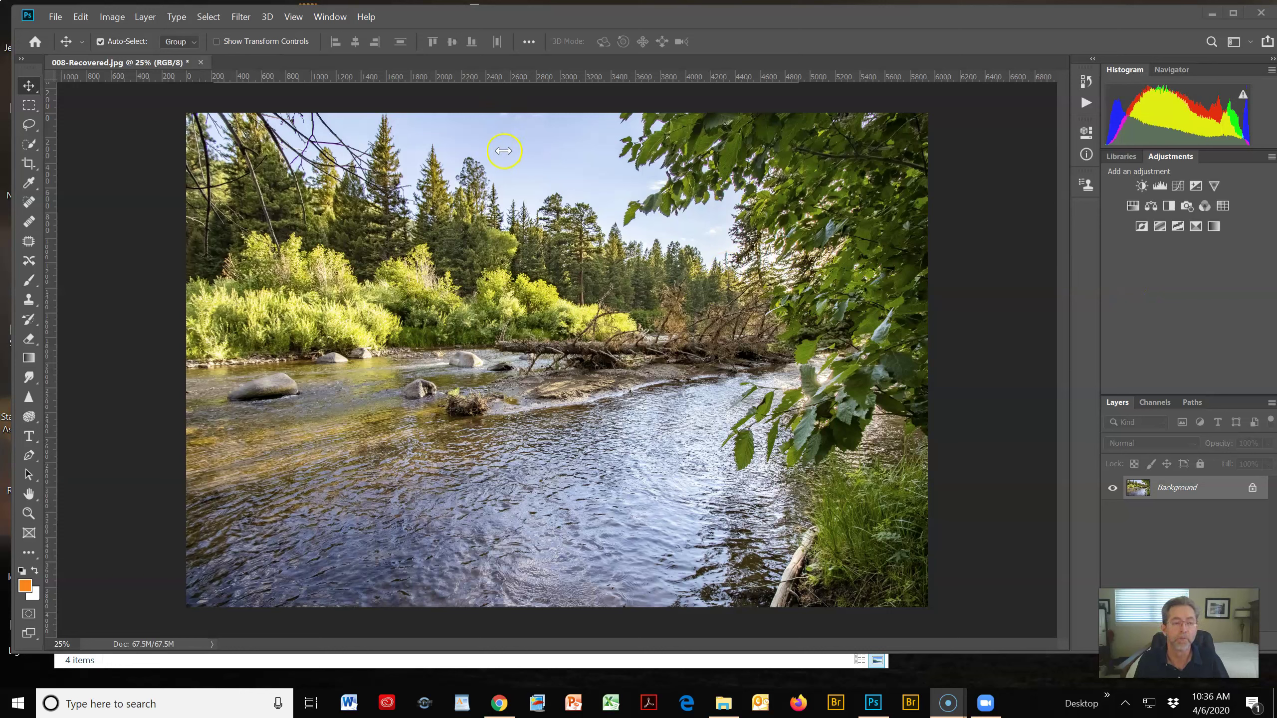
Step: Switch the workspace to Photography
left_click(328, 18)
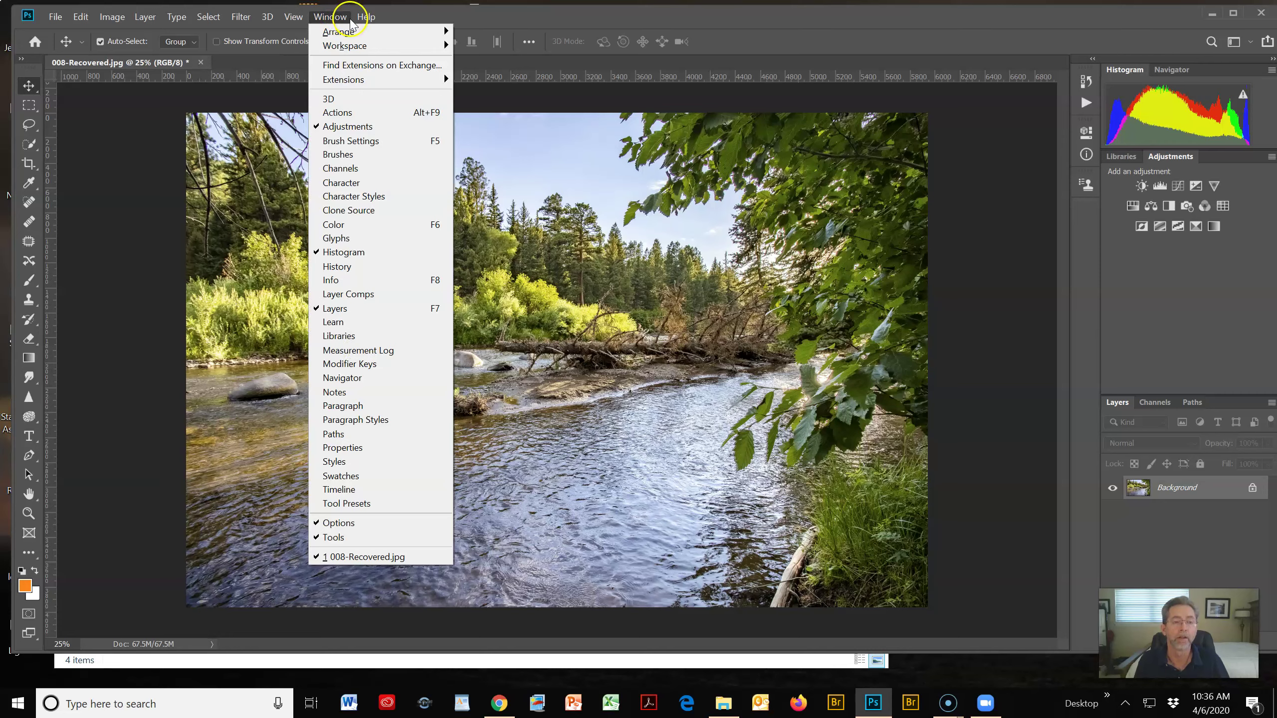
mouse_move(339, 49)
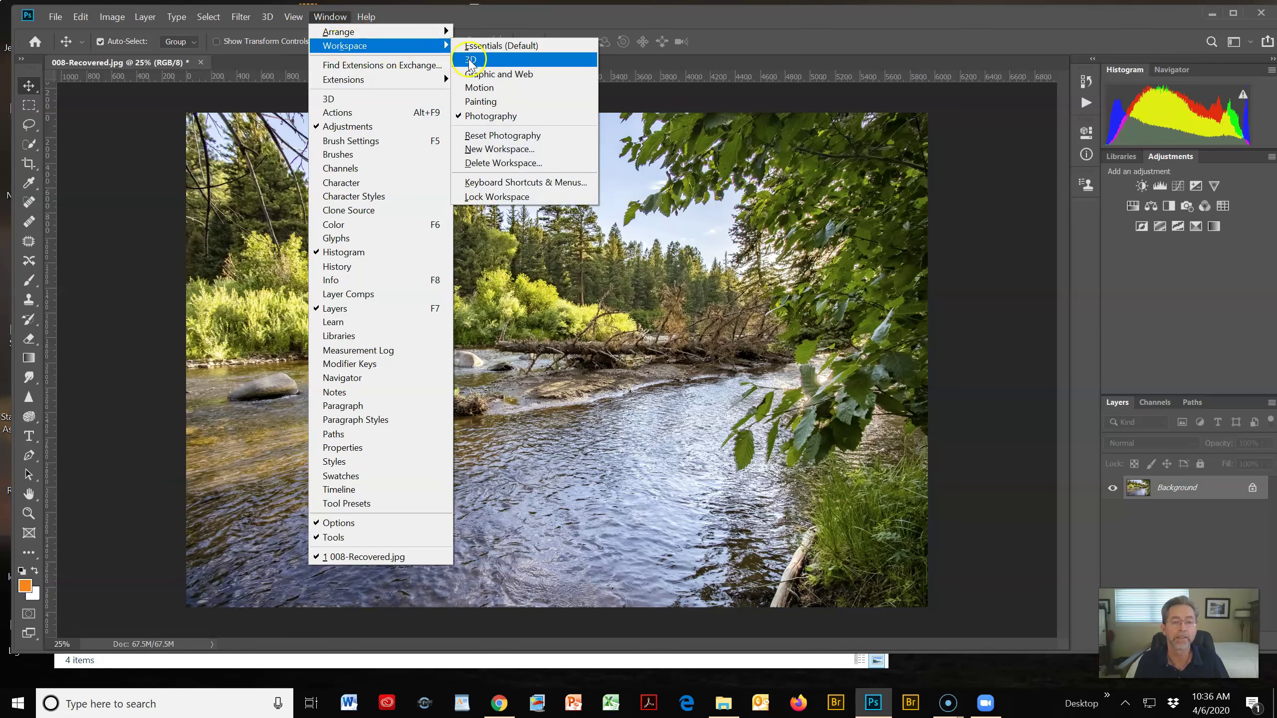
left_click(485, 116)
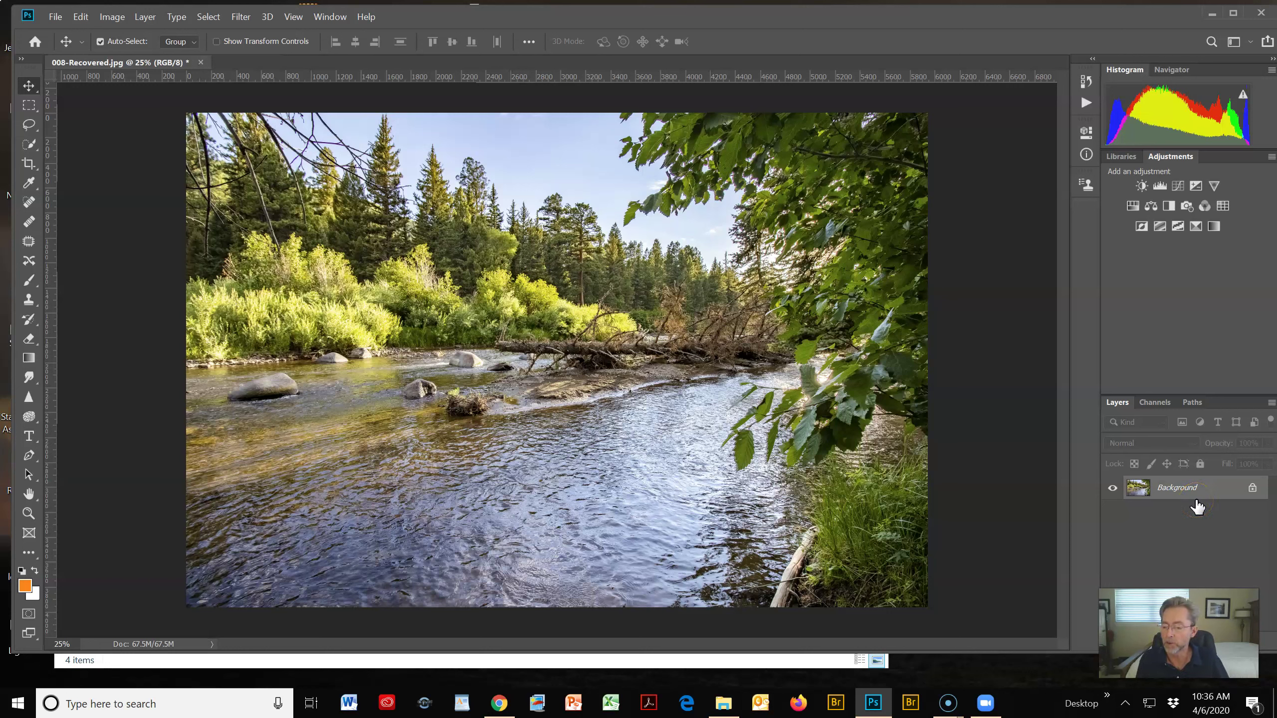
Step: Duplicate the Background layer to have a separate copy to work on
left_click_drag(1197, 488, 1197, 591)
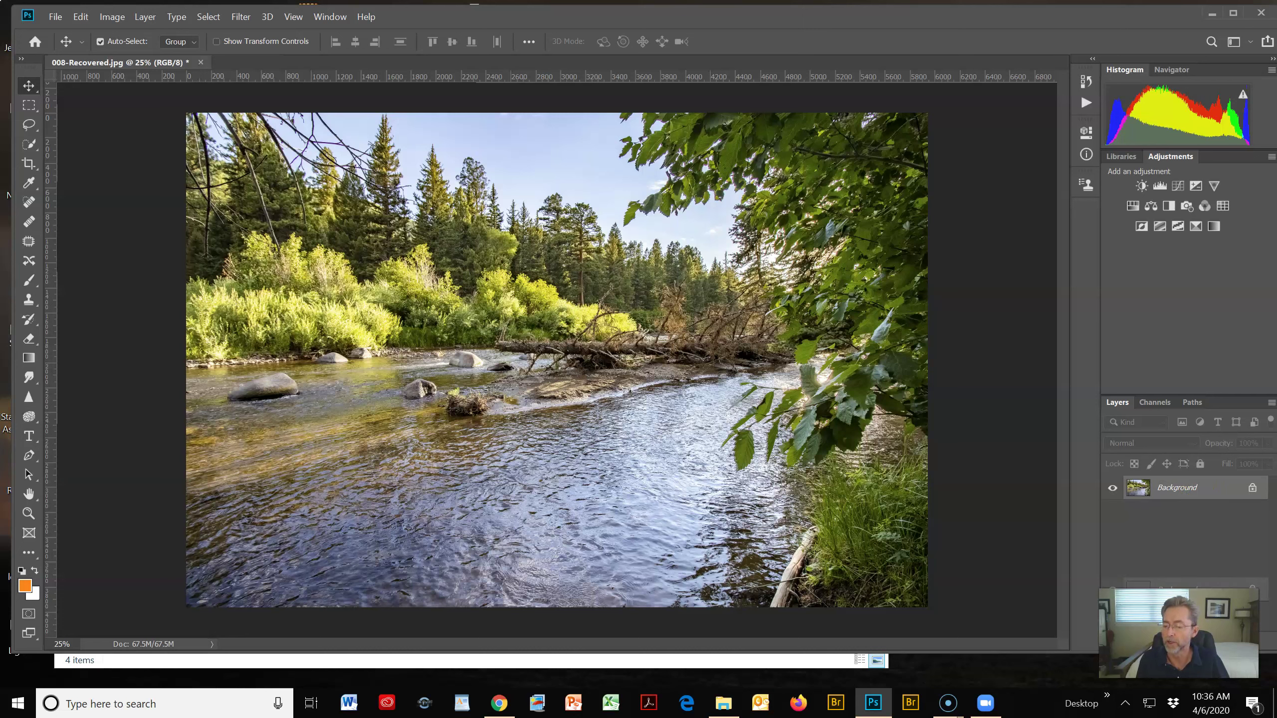
left_click_drag(1196, 591, 1220, 518)
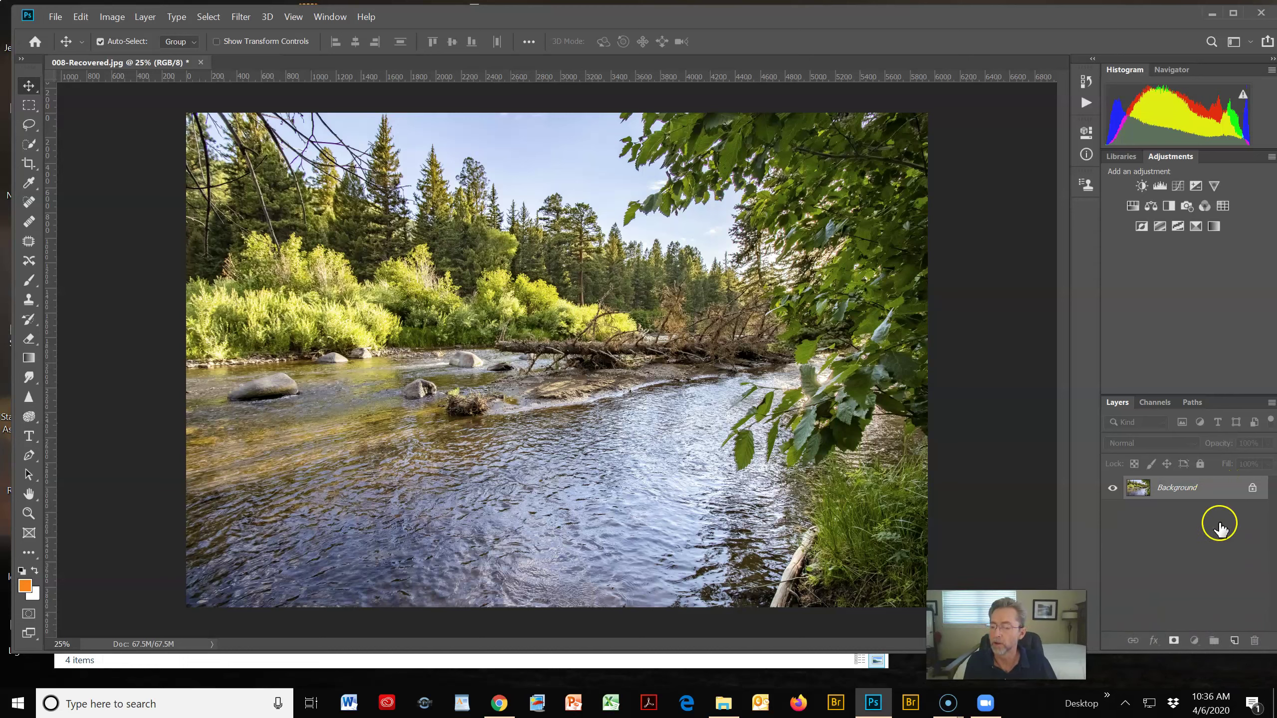
left_click_drag(1140, 487, 1235, 640)
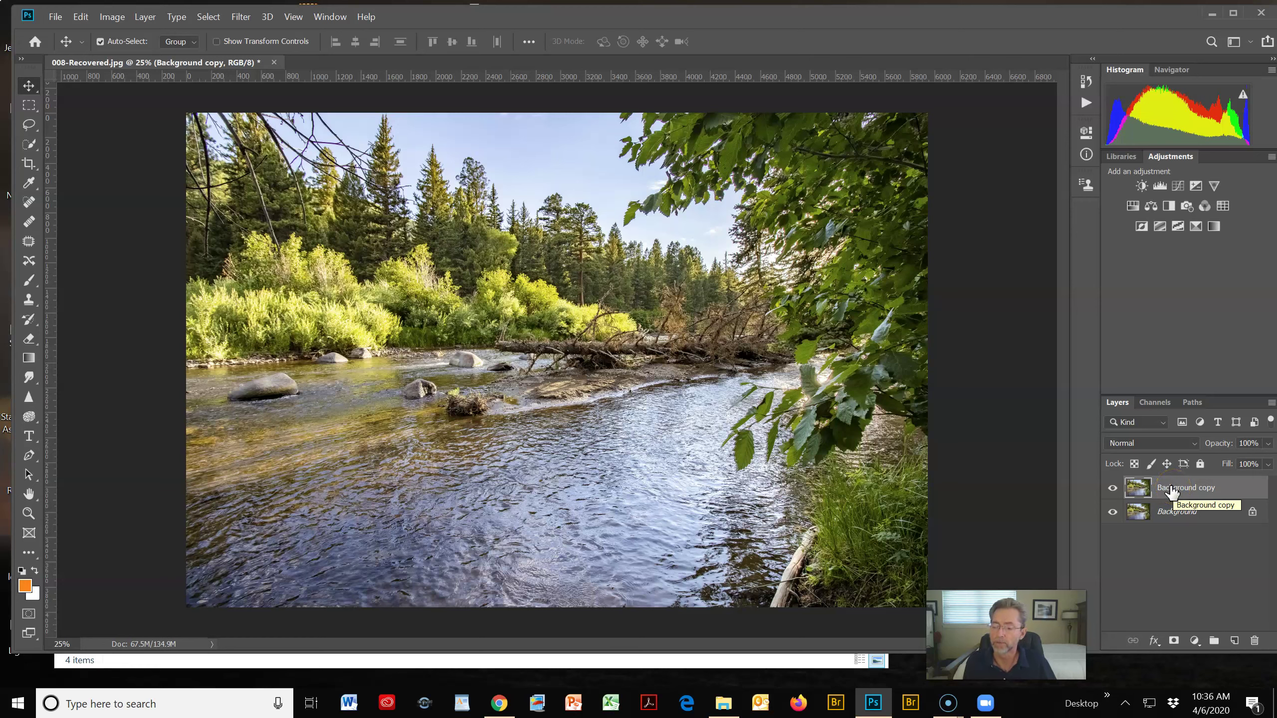
Step: Add a Black & White adjustment layer above the Background copy layer
left_click(1006, 635)
left_click_drag(1006, 635, 1182, 597)
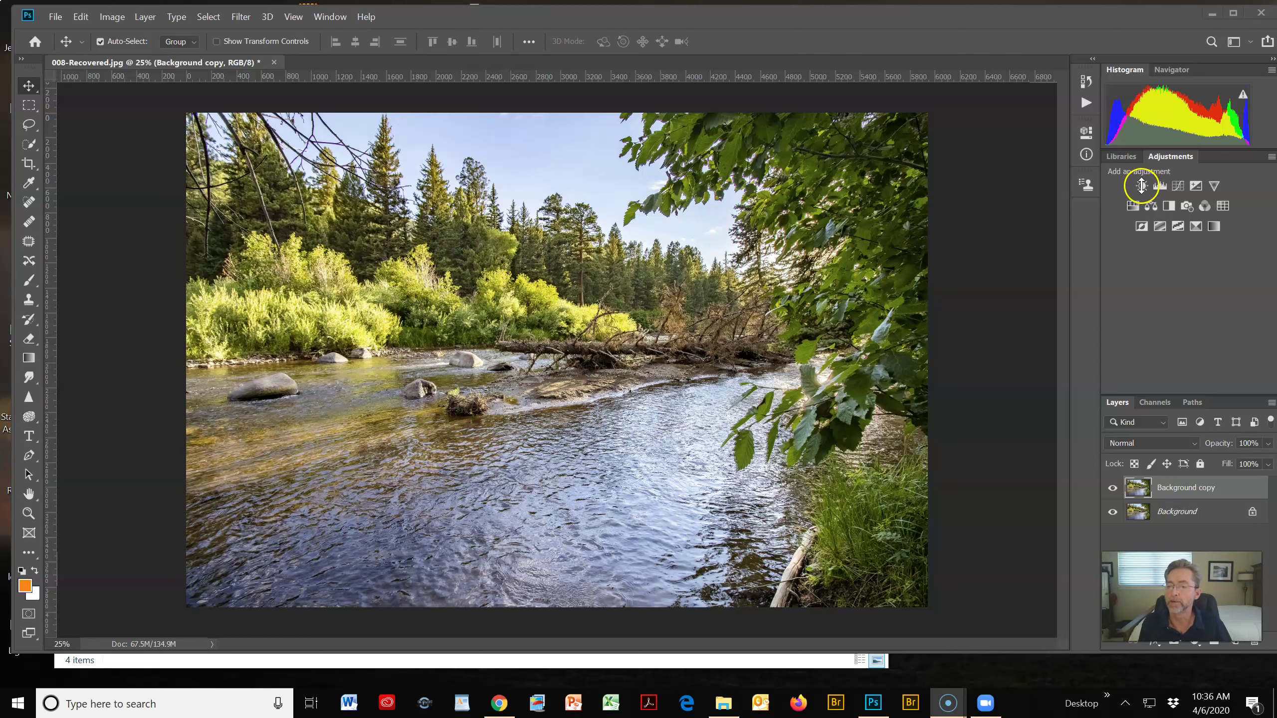
left_click(1135, 292)
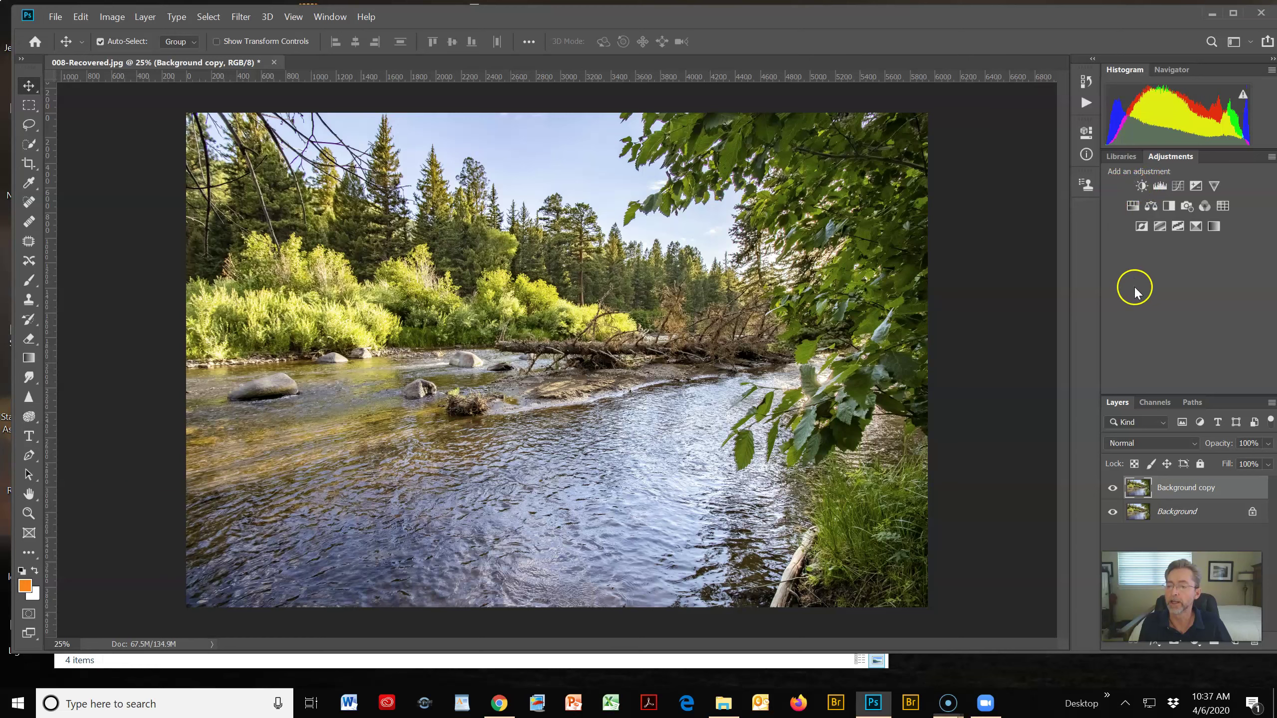
left_click(1168, 206)
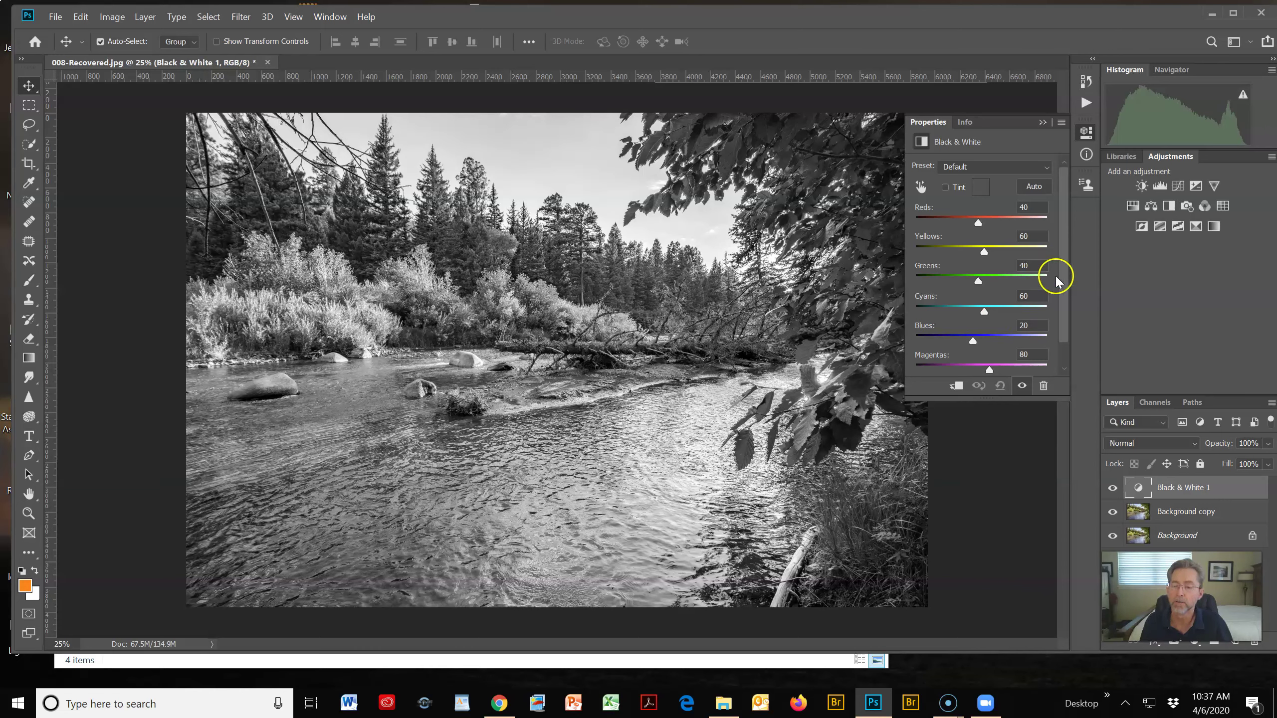
Step: In the Black & White adjustment, set Yellows to 76, Greens to -38 and Blues to 39
mouse_move(1064, 263)
left_mouse_down()
mouse_move(1064, 322)
mouse_move(1064, 259)
left_mouse_up()
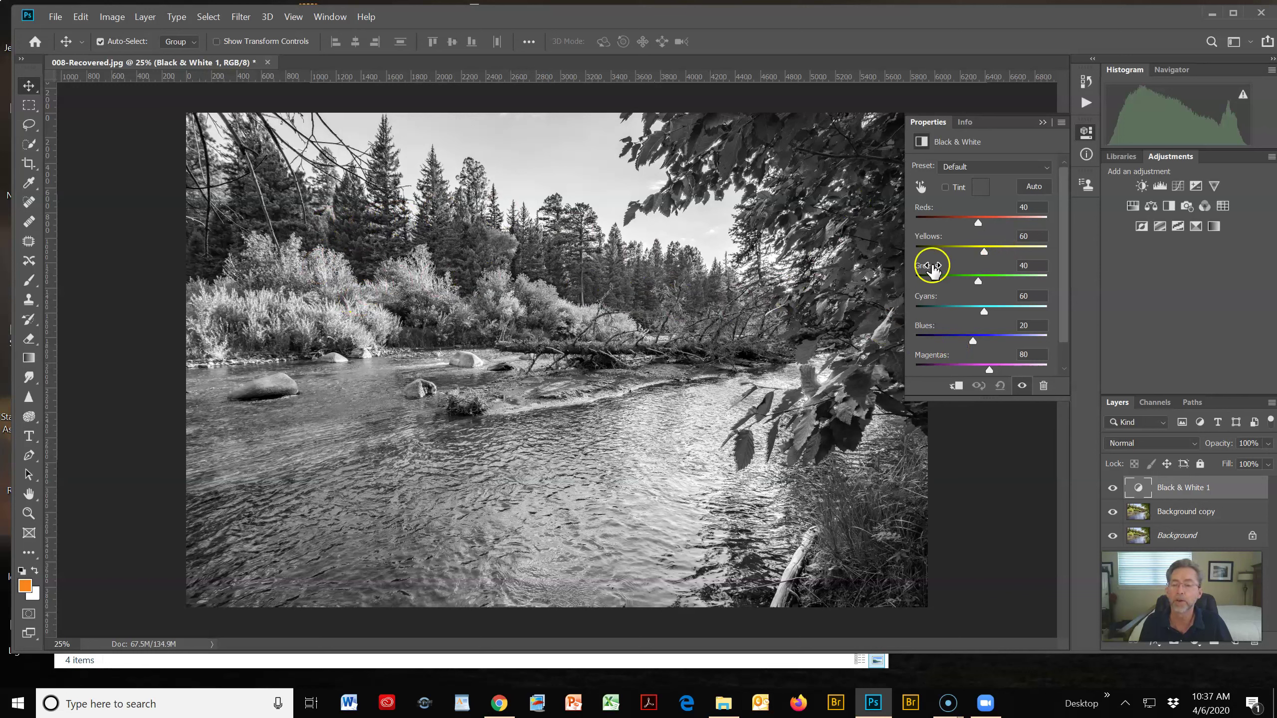
mouse_move(977, 282)
left_mouse_down()
mouse_move(939, 283)
mouse_move(988, 285)
left_mouse_up()
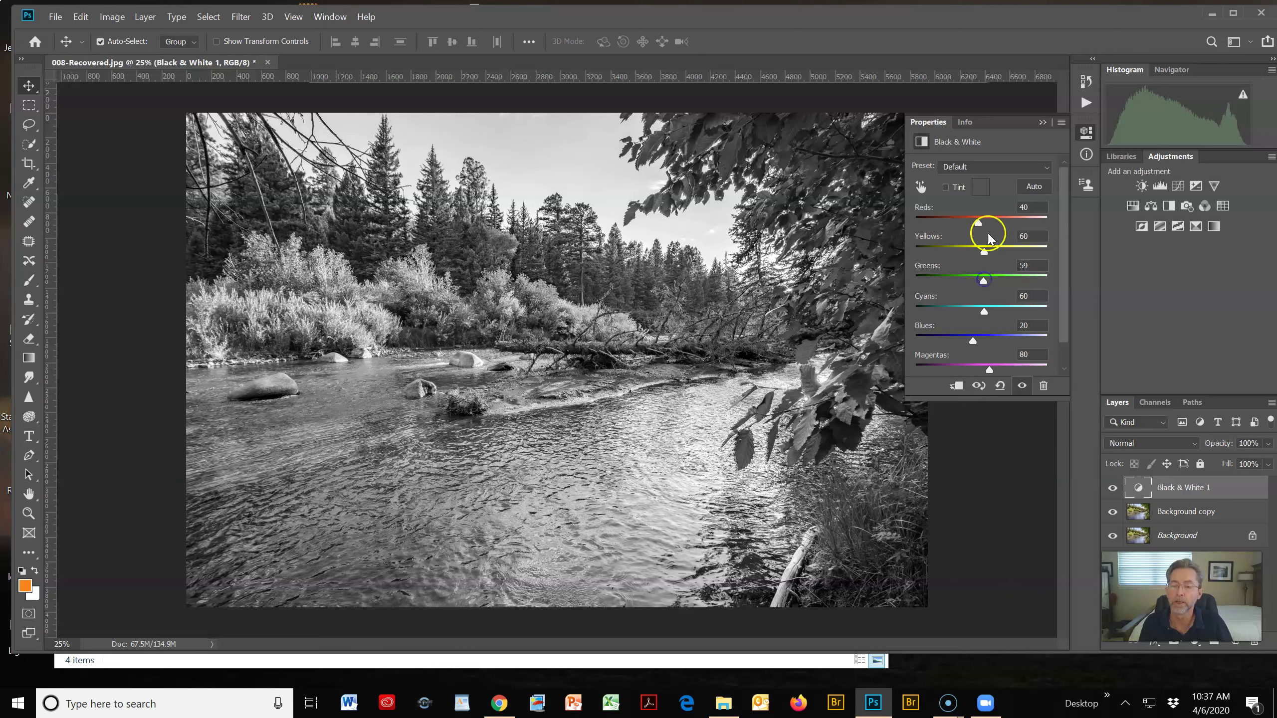
mouse_move(985, 252)
left_mouse_down()
mouse_move(954, 257)
mouse_move(989, 260)
left_mouse_up()
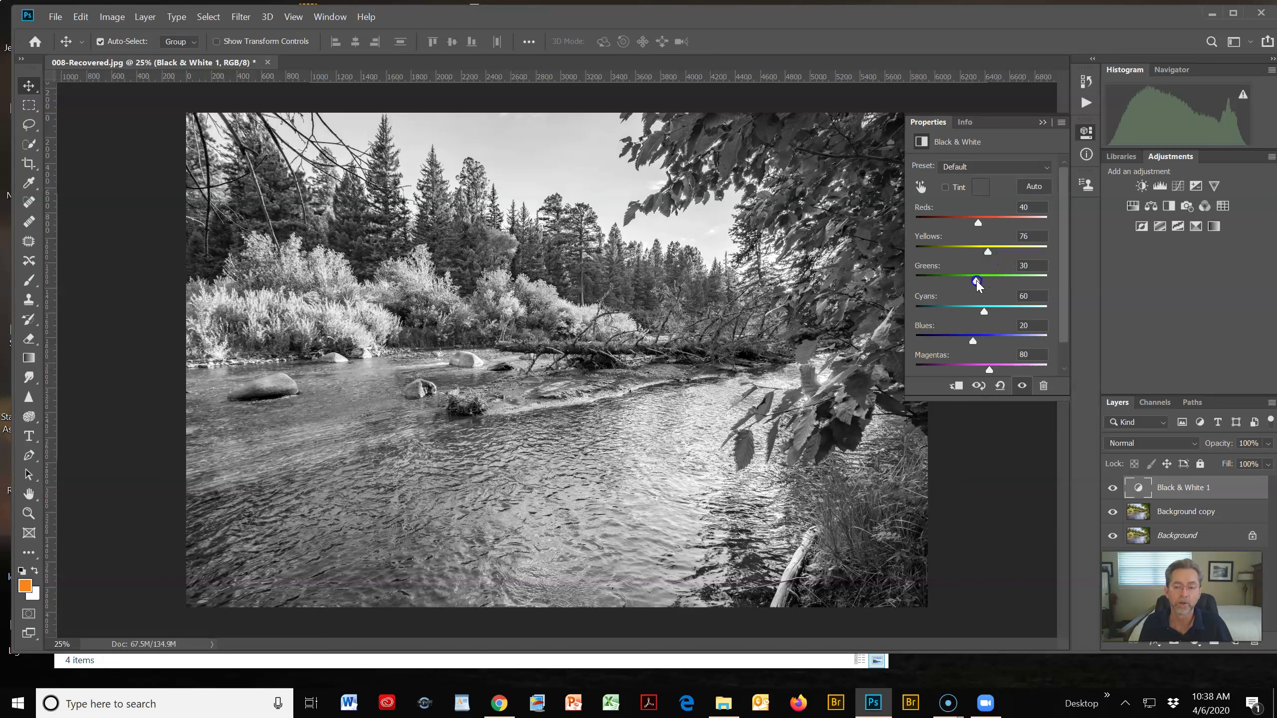
left_click_drag(976, 283, 952, 284)
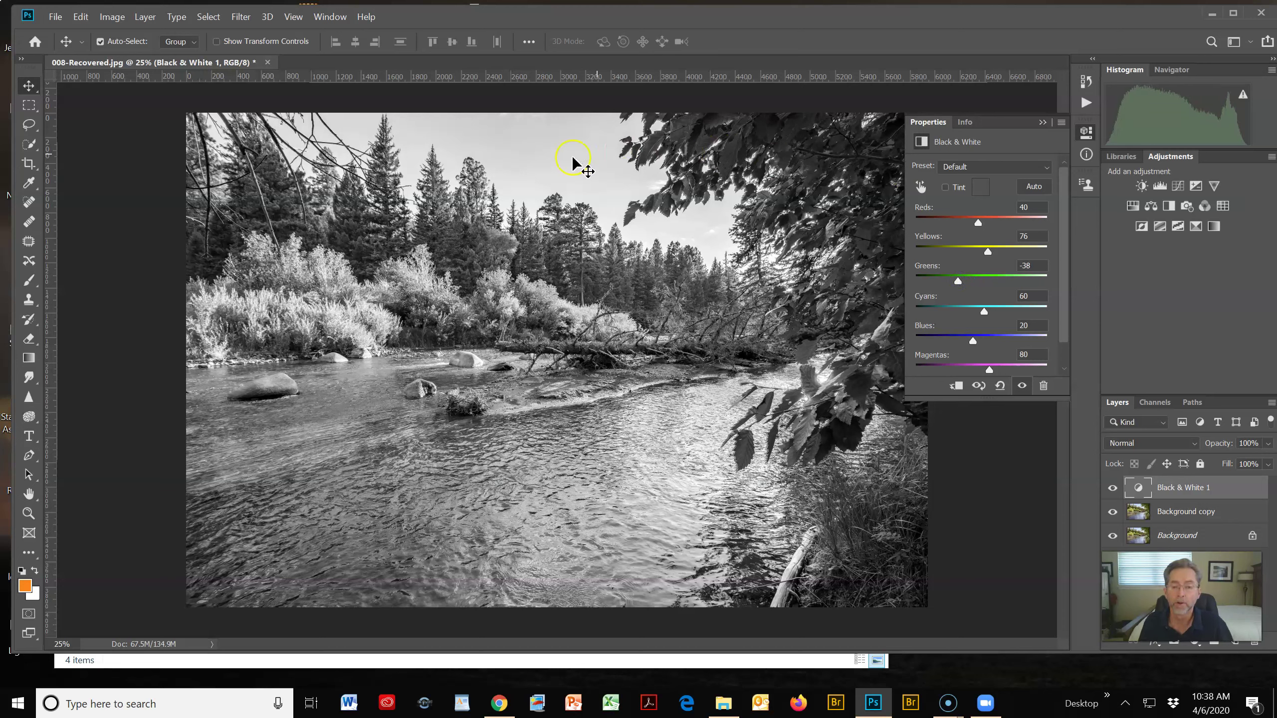
mouse_move(980, 336)
left_mouse_down()
mouse_move(942, 343)
mouse_move(1017, 343)
mouse_move(978, 341)
left_mouse_up()
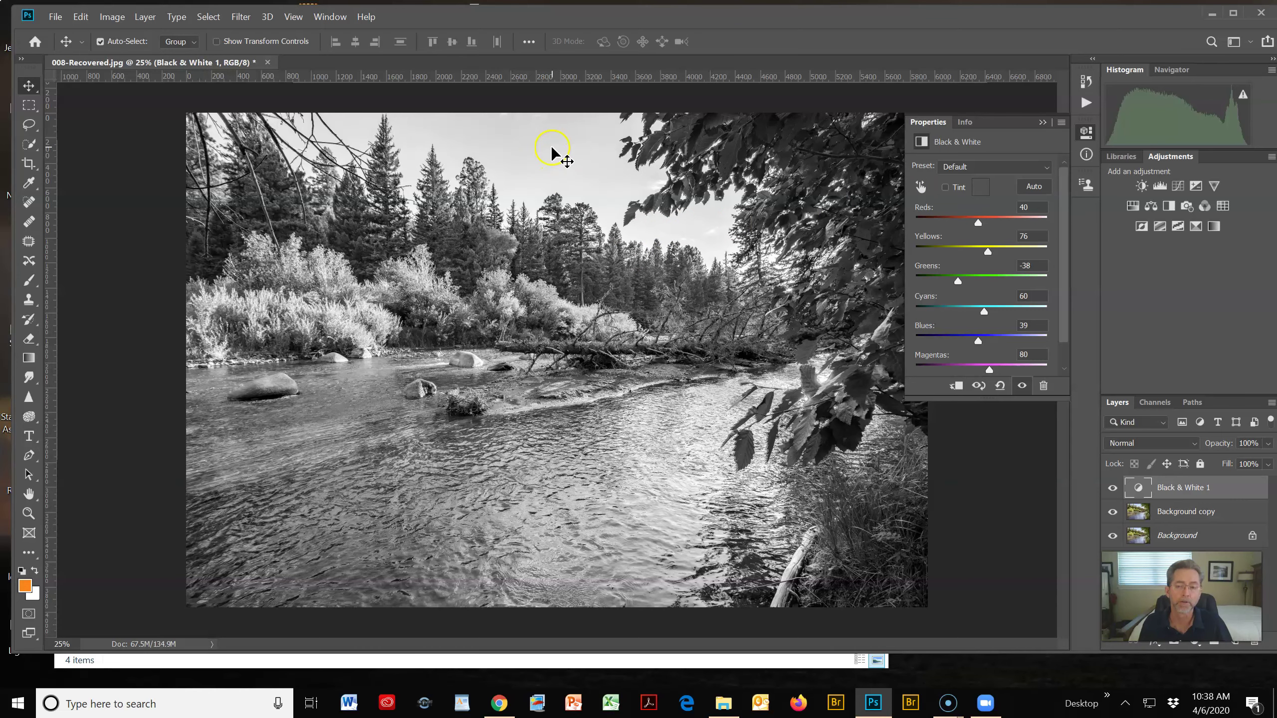
Step: Shift the Background copy layer about 91 px to the left and reselect the Black & White adjustment layer
mouse_move(559, 148)
left_mouse_down()
mouse_move(531, 145)
mouse_move(557, 150)
left_mouse_up()
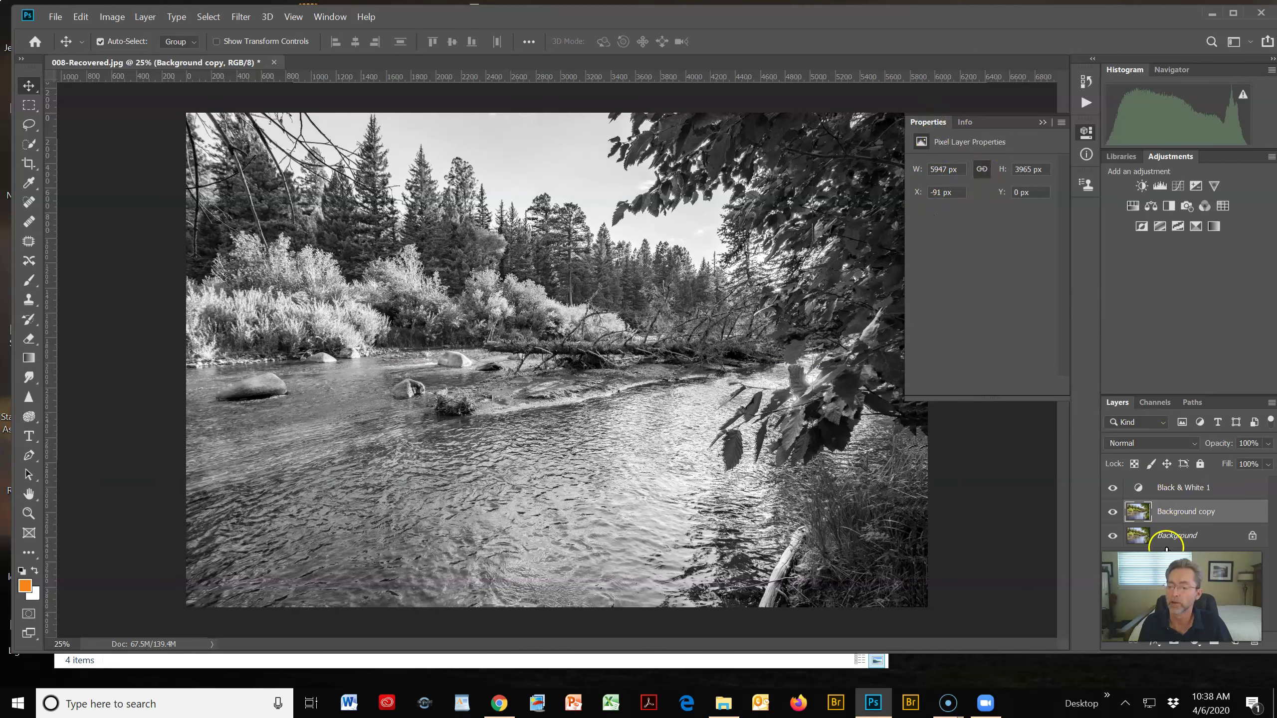
left_click(1143, 539)
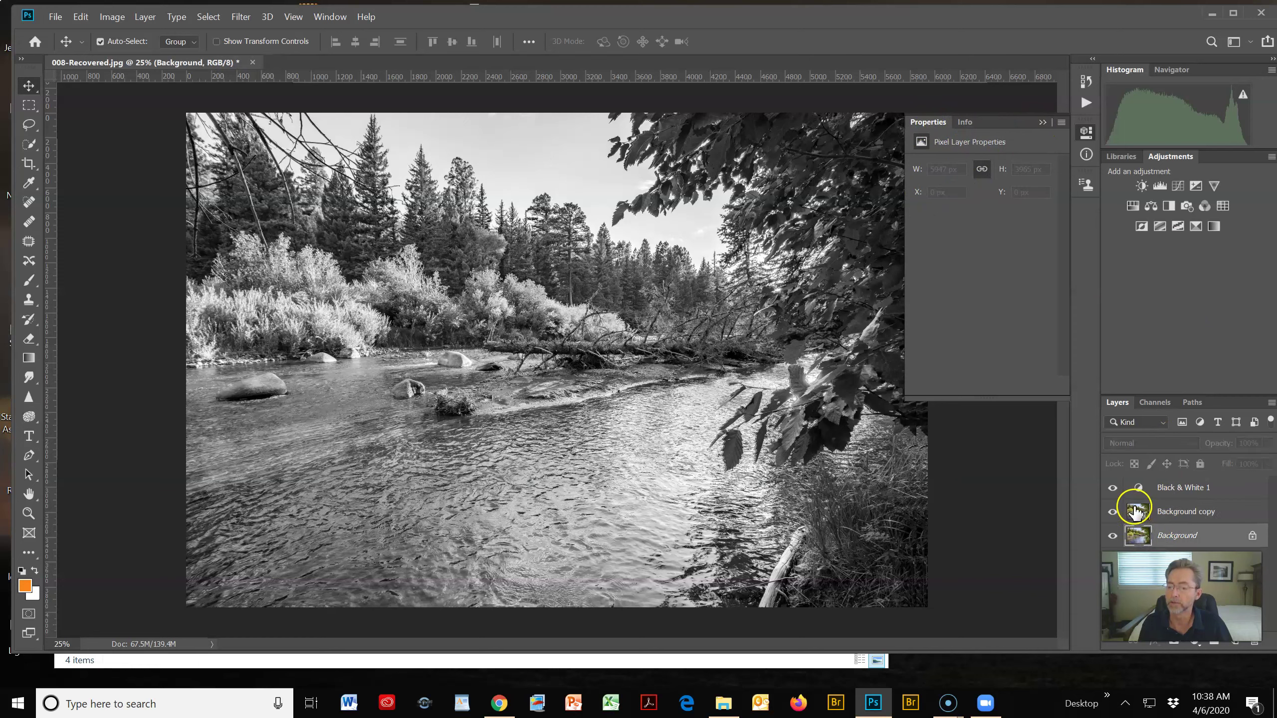
left_click(1141, 486)
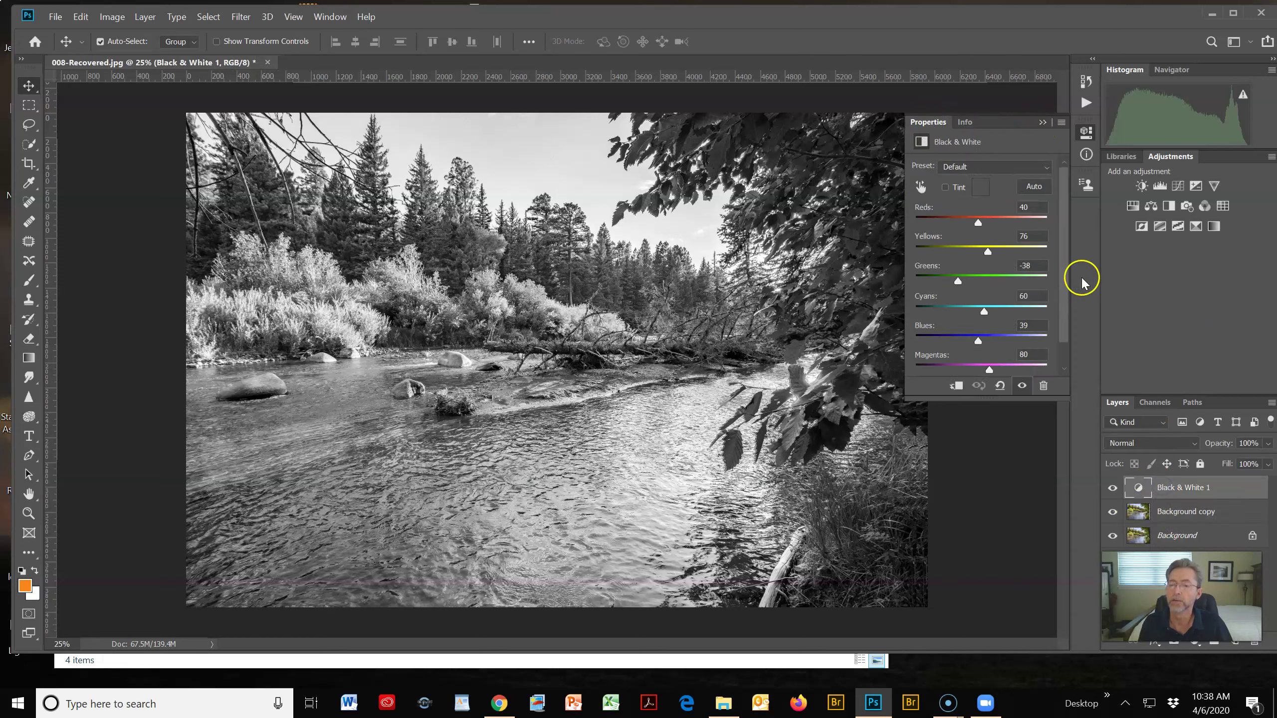
Step: Use the on-image adjustment of the Black & White layer on the sky to bring Blues to 38
left_click(921, 189)
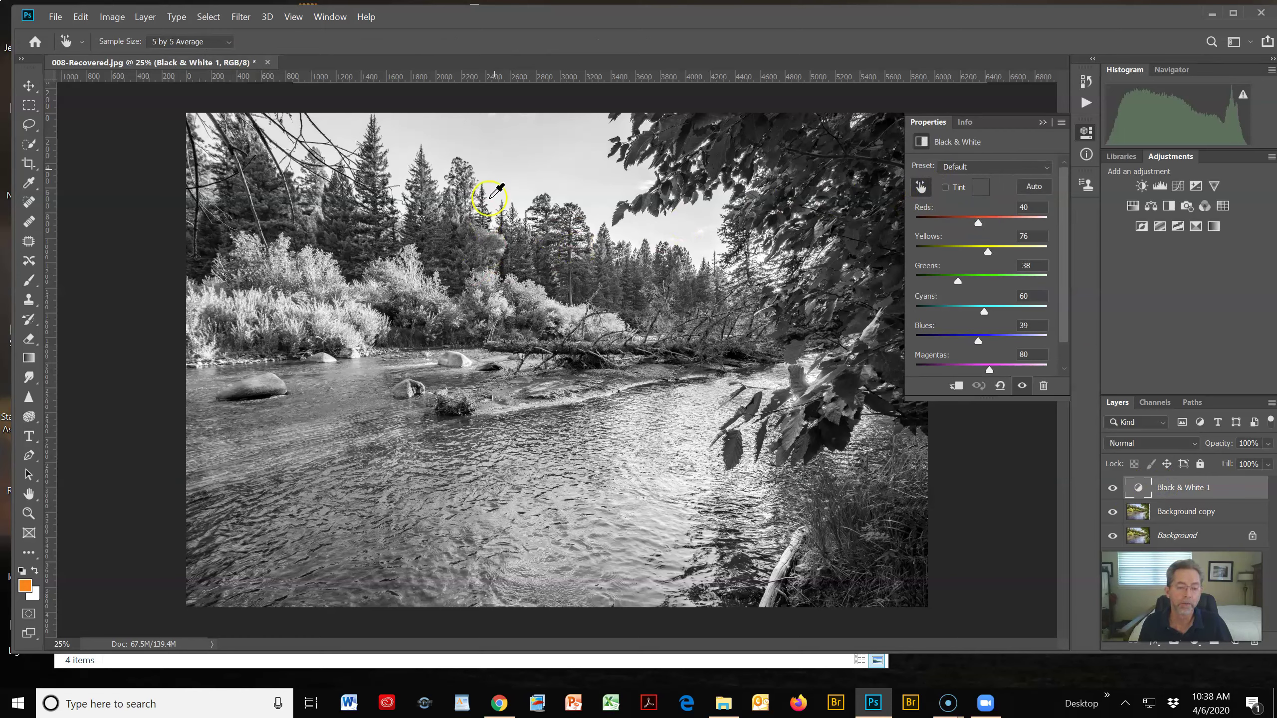
mouse_move(507, 150)
left_mouse_down()
mouse_move(548, 157)
mouse_move(474, 159)
mouse_move(505, 159)
left_mouse_up()
left_click_drag(505, 160, 505, 159)
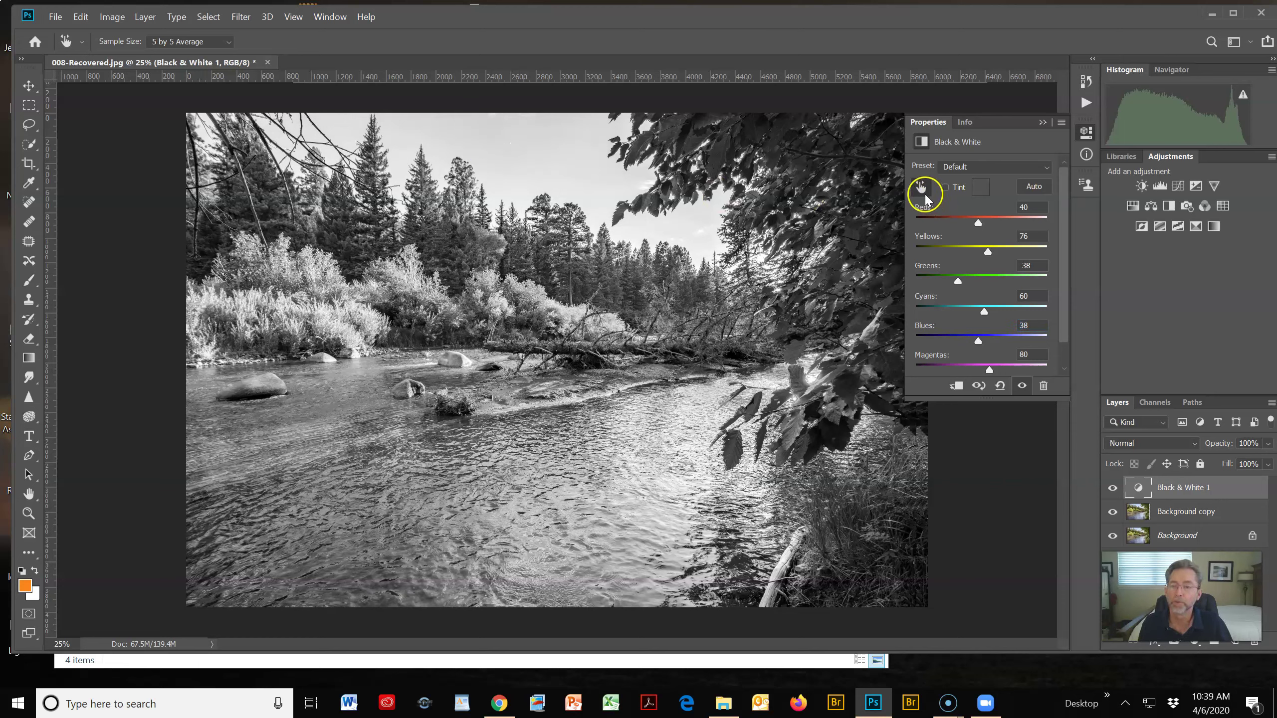
Step: Apply the Auto mix to the Black & White adjustment and set Yellows to 73 and Greens to -41
left_click(1005, 142)
left_click(1034, 186)
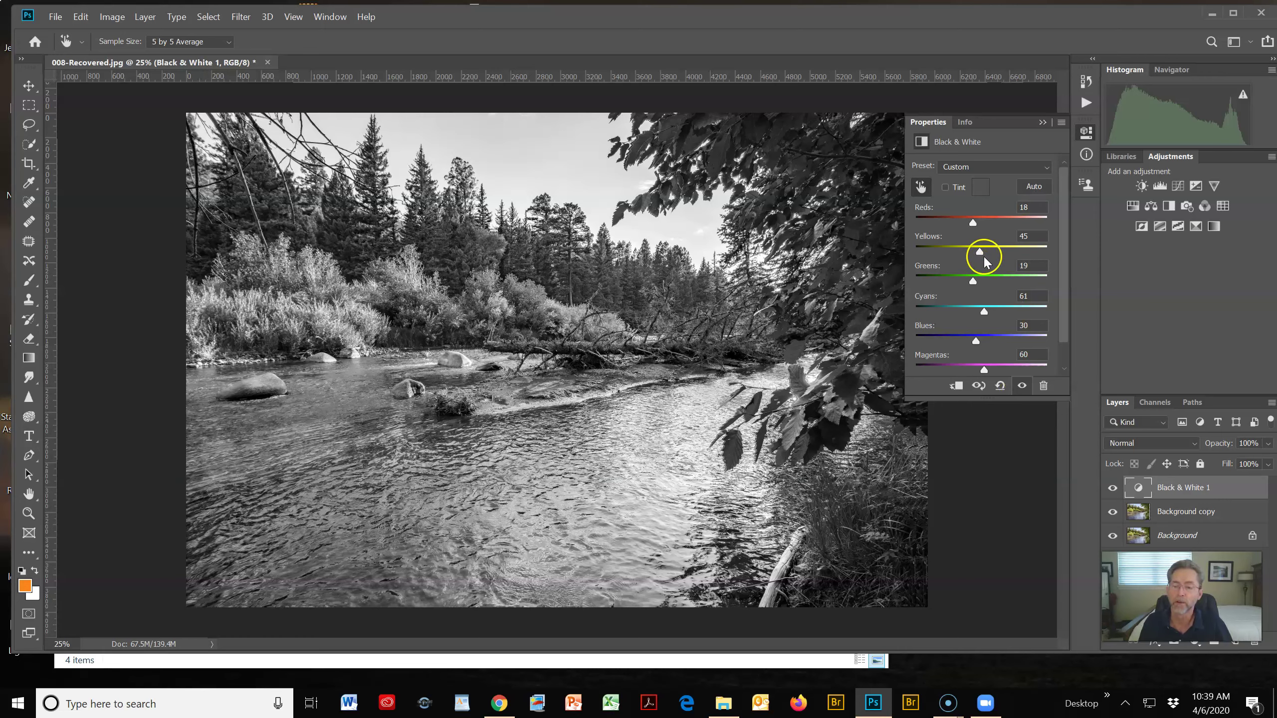
left_click_drag(979, 255, 958, 282)
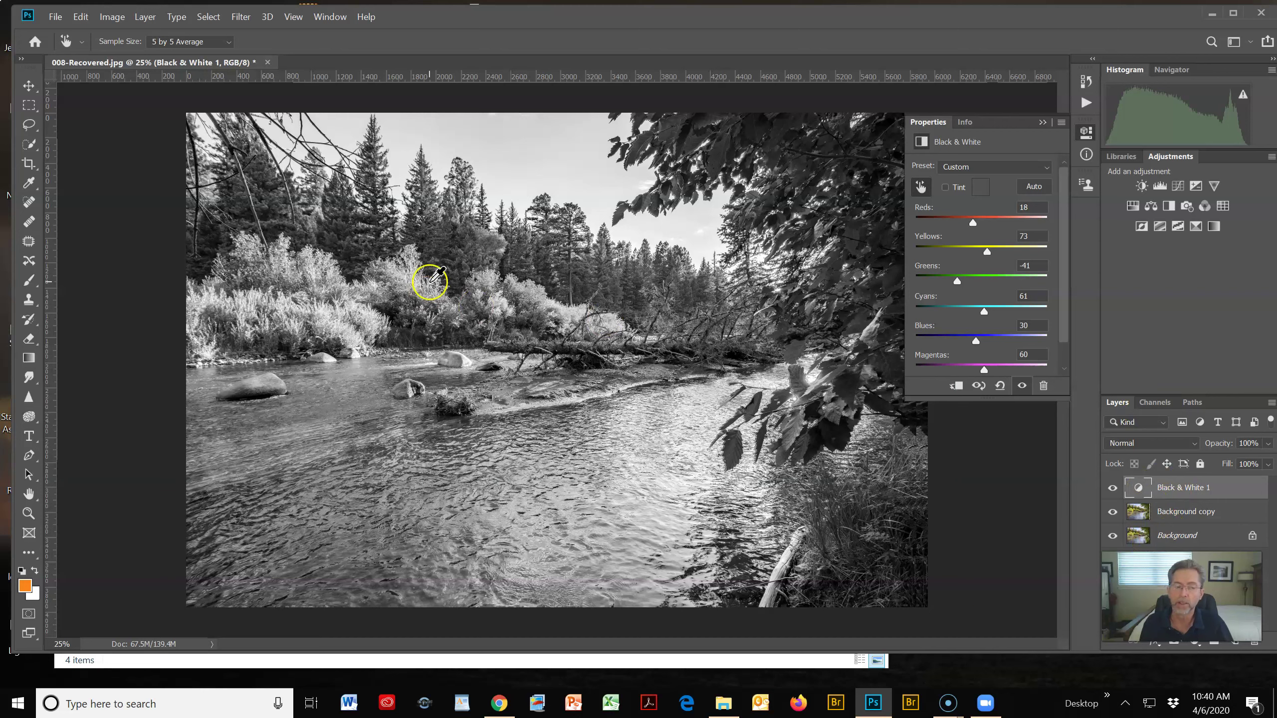
Step: Save the layered document in Photoshop format as "original image" in the 2019 Calendar folder
left_click(54, 17)
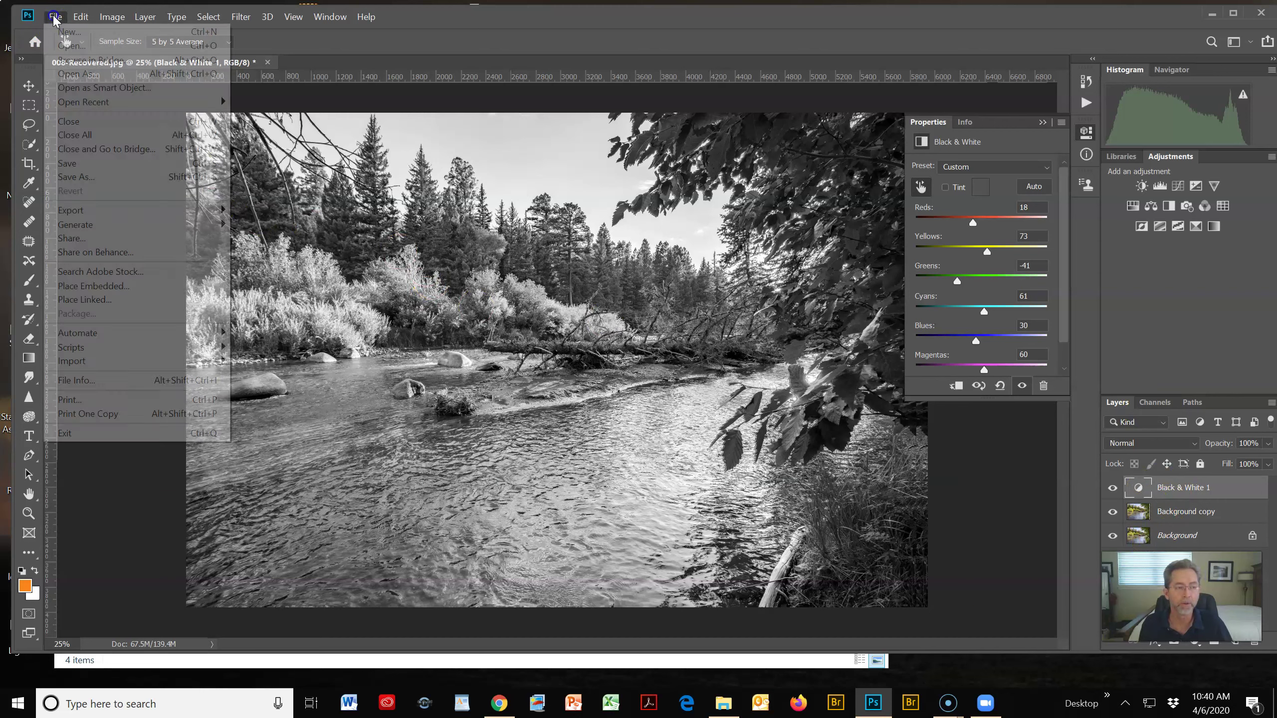
left_click(68, 176)
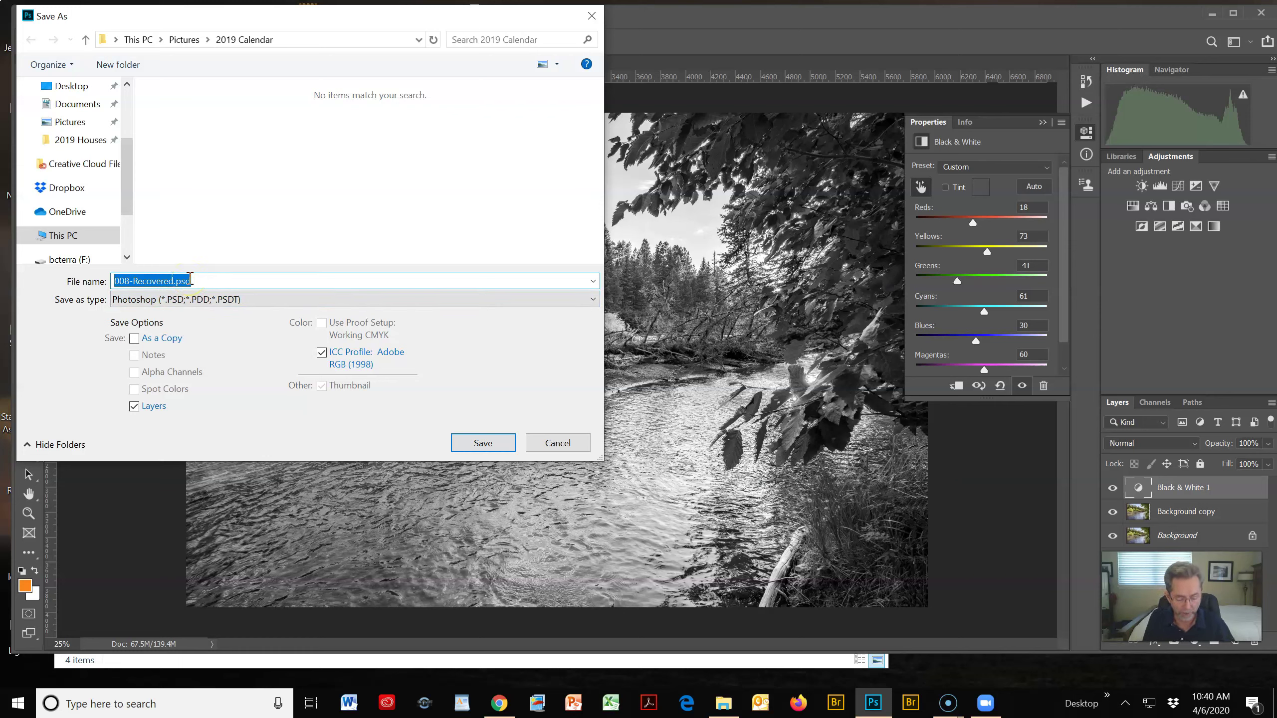
type("original image")
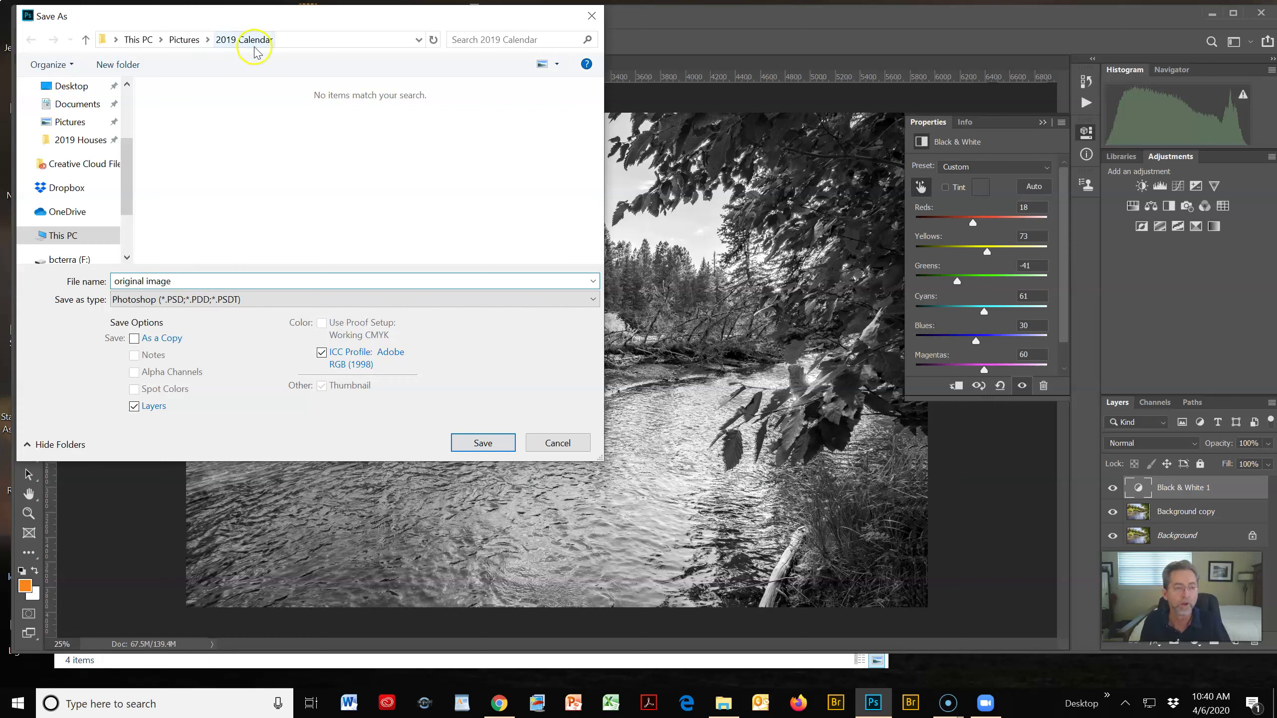
left_click(496, 442)
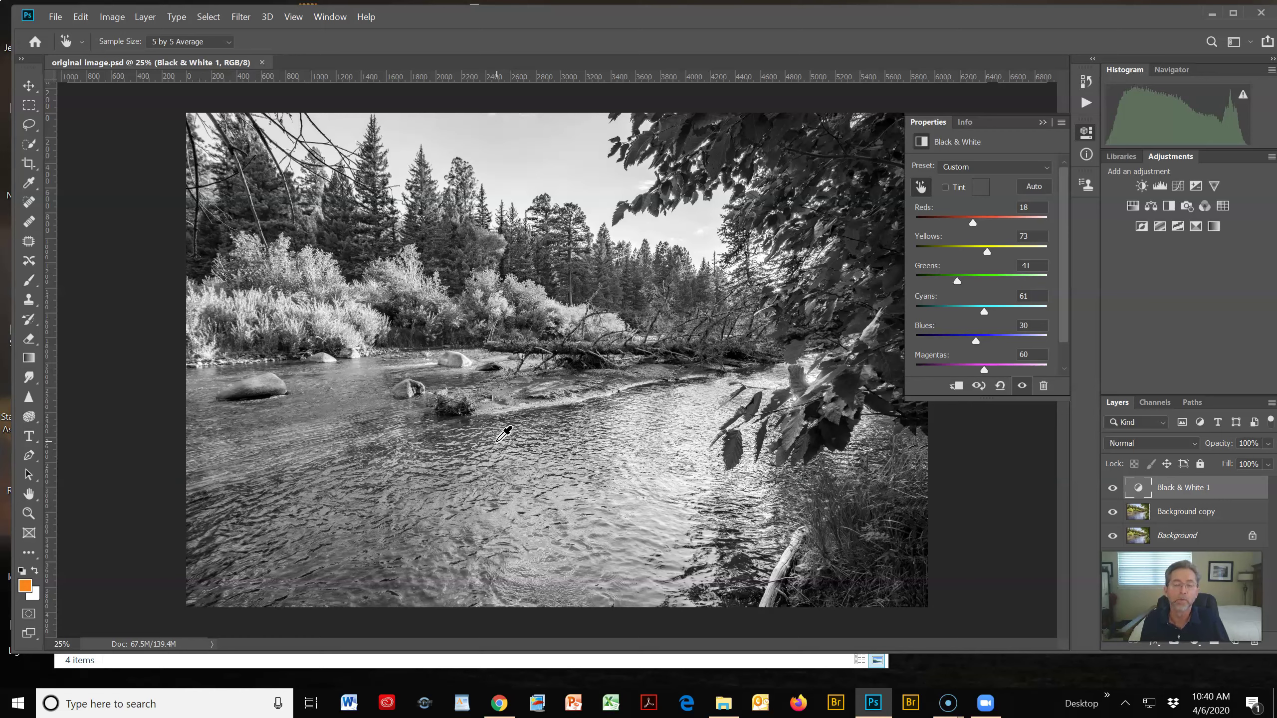
Step: Save a JPEG copy named original image.jpg in the 2019 Calendar folder, proceeding to the JPEG options
left_click(500, 435)
left_click(55, 17)
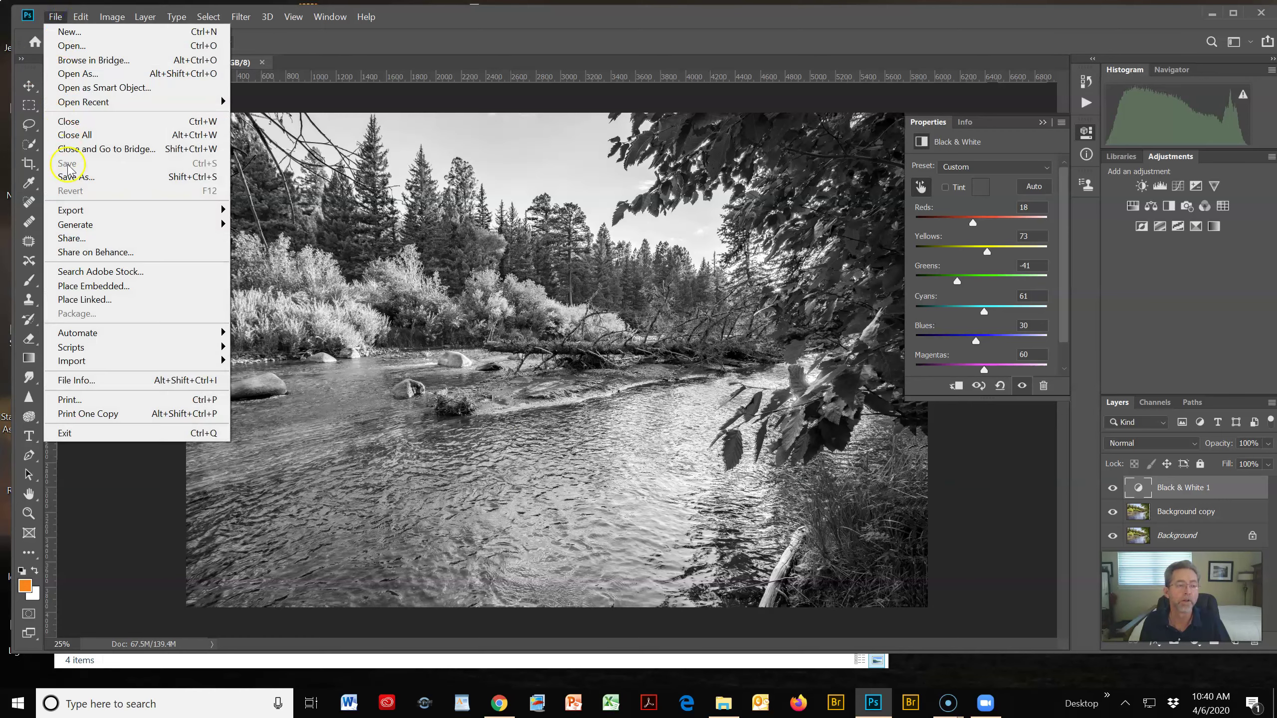
left_click(75, 177)
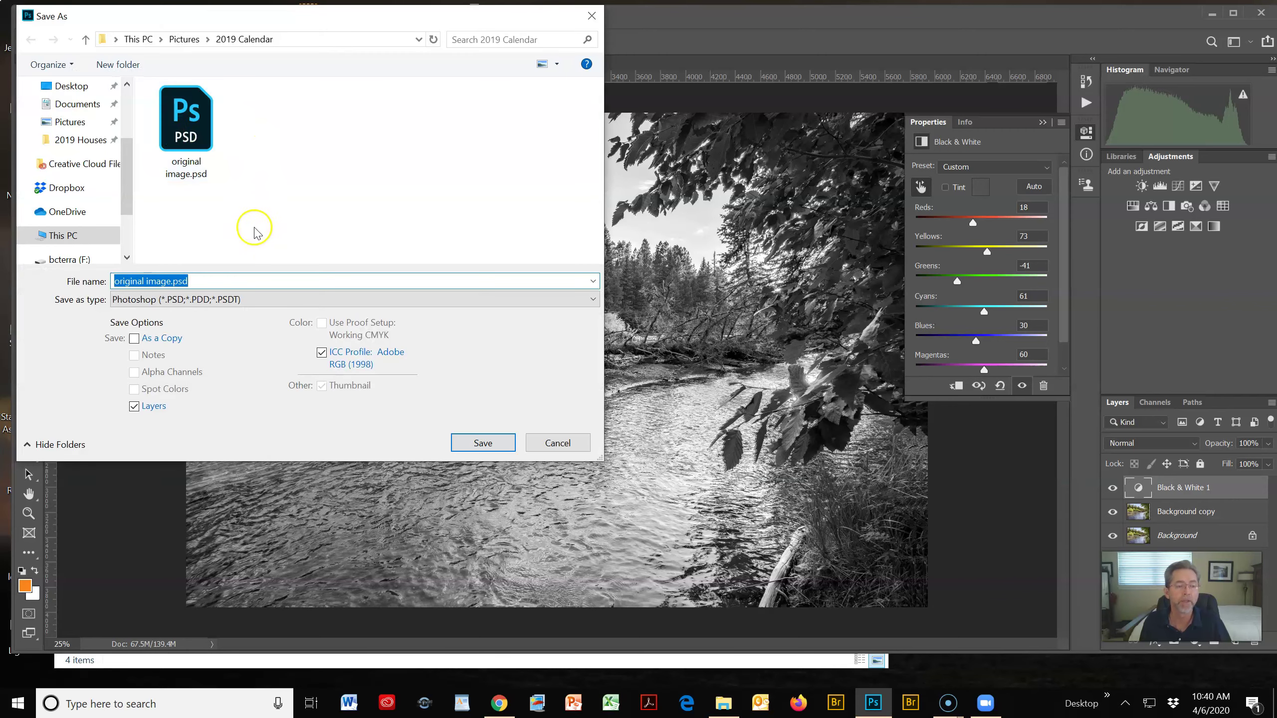
left_click(237, 300)
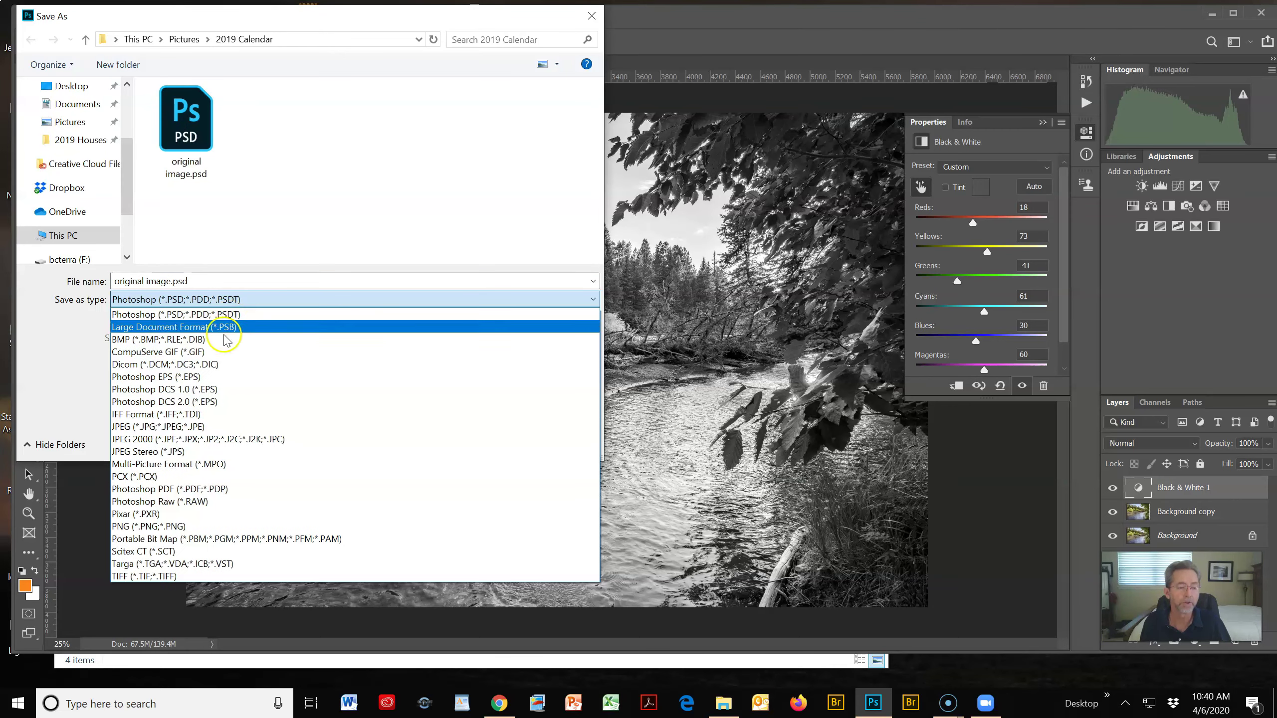
left_click(173, 427)
left_click(173, 428)
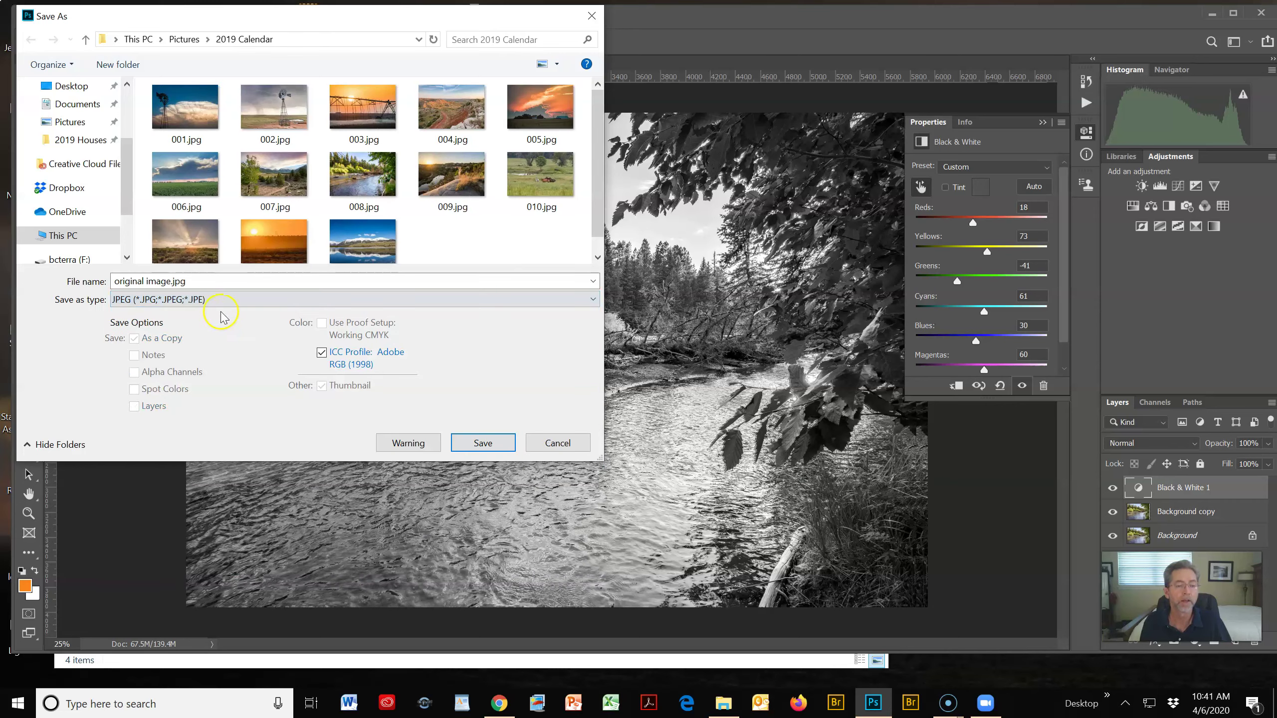
left_click(238, 287)
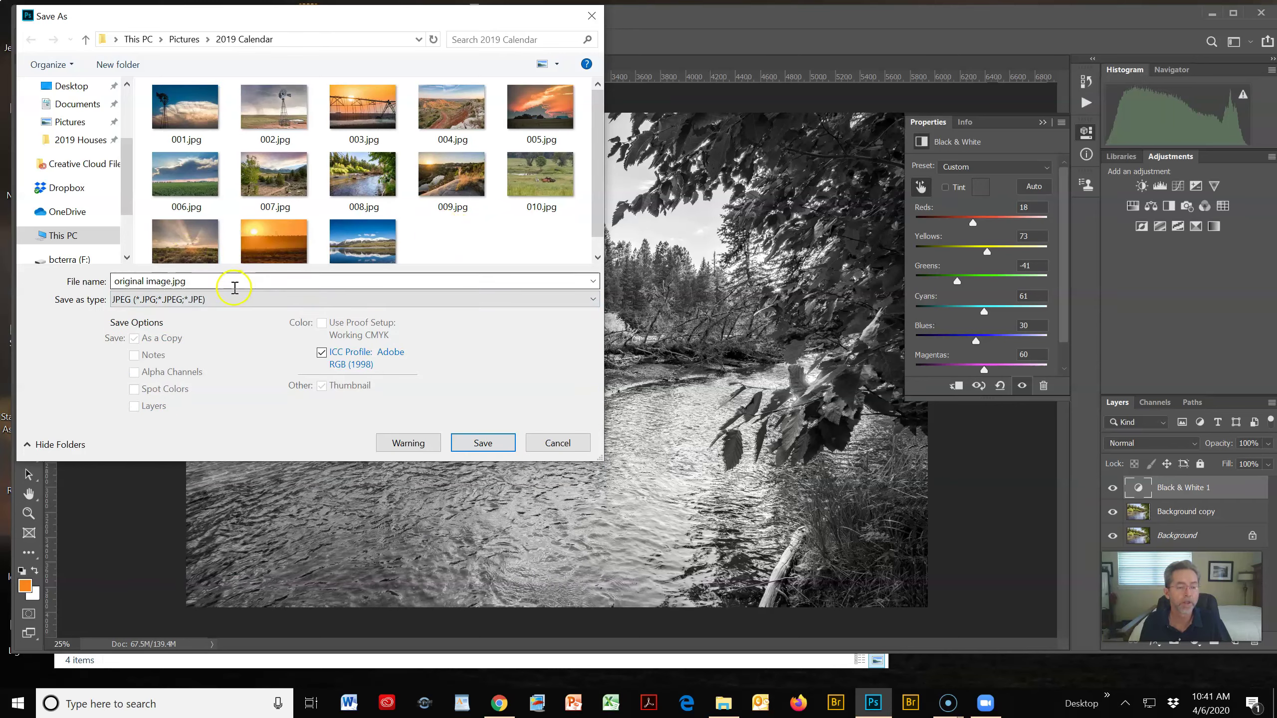
left_click(484, 442)
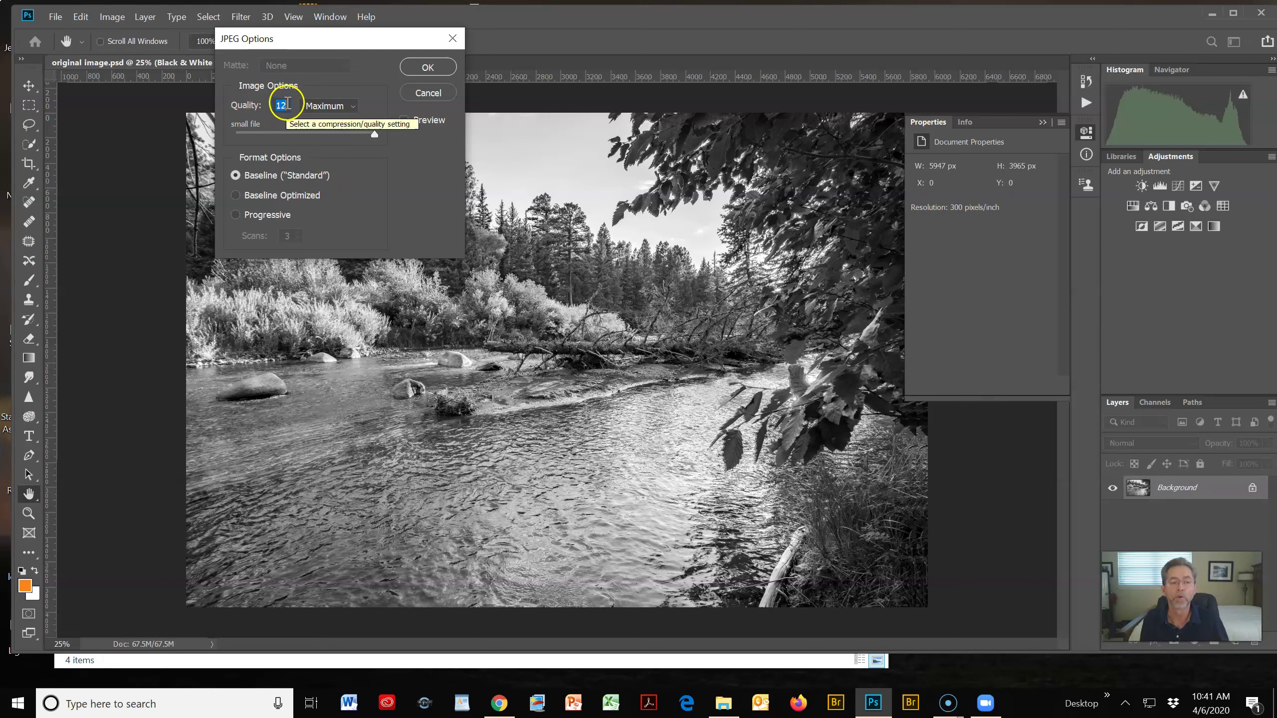
Step: Set the JPEG quality to 8 (High) with the Baseline ("Standard") format and finish saving the copy
left_click_drag(373, 133, 333, 136)
left_click(357, 192)
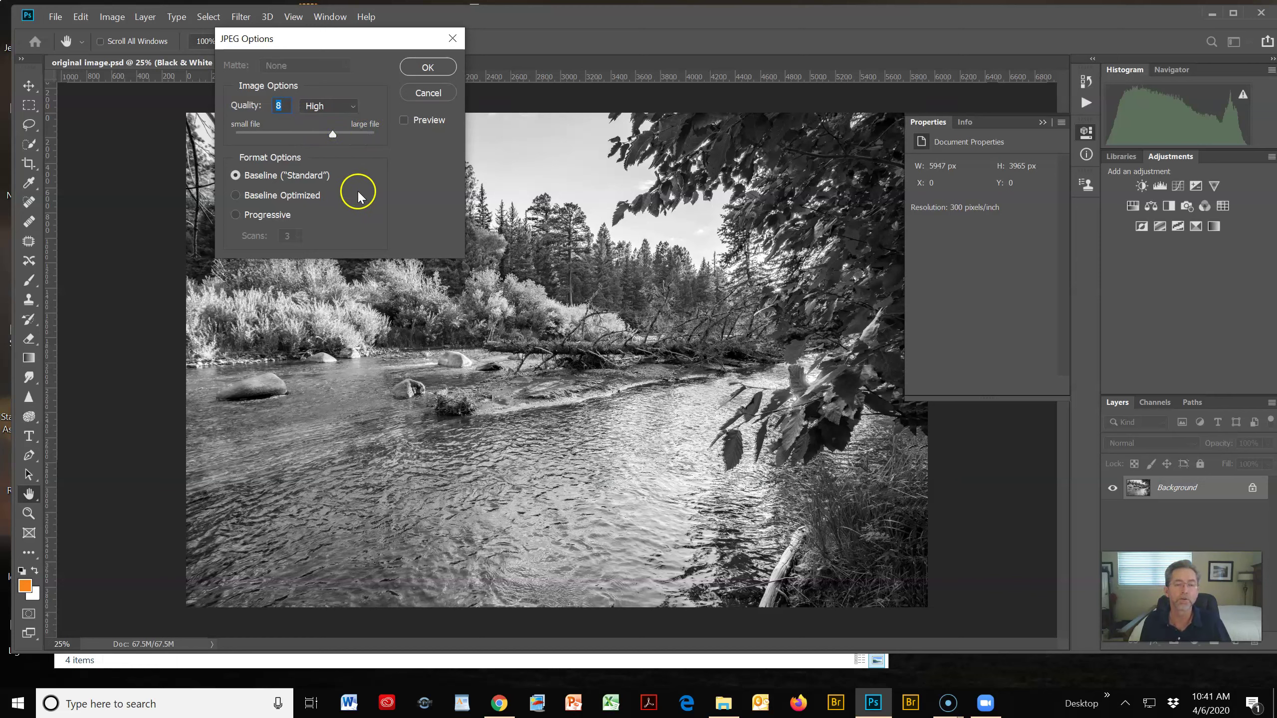
left_click(428, 67)
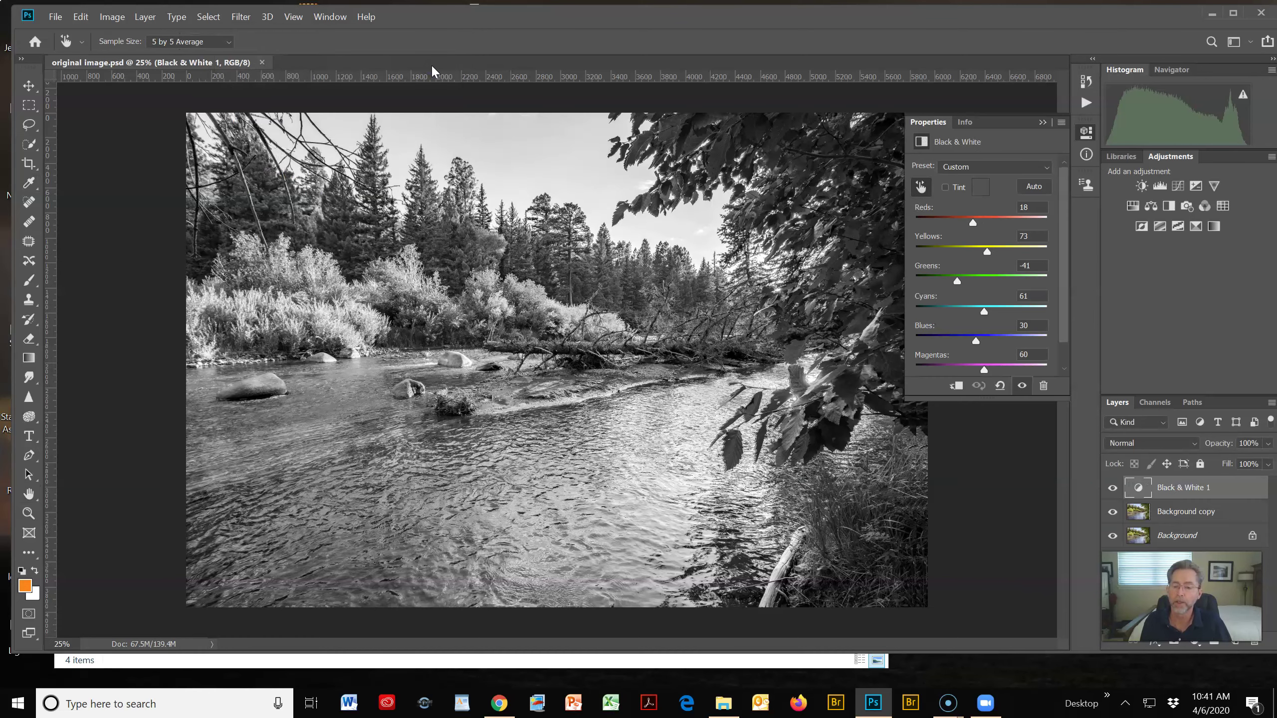